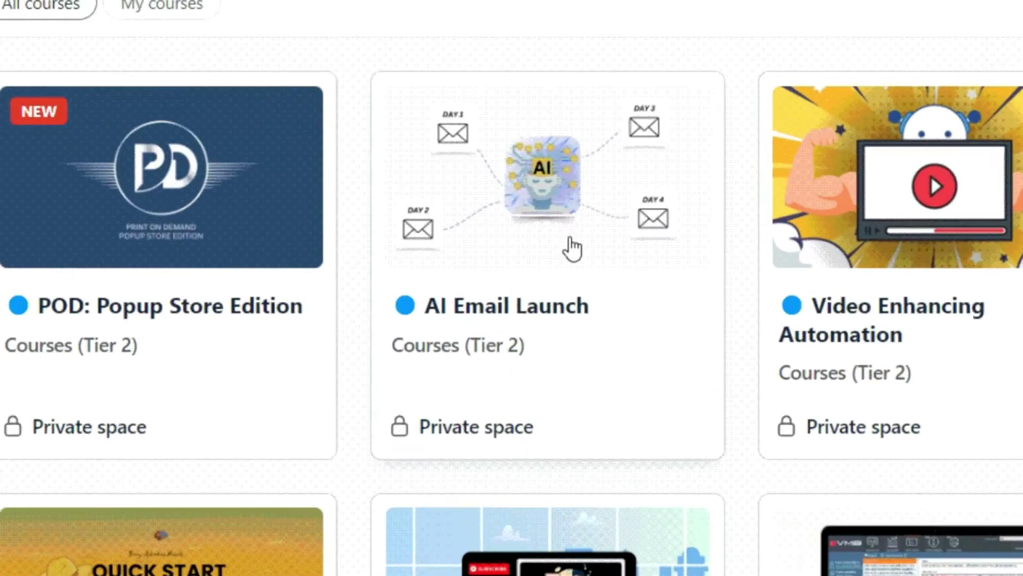
Open the AI Email Launch course and view its Introduction and Email Framework lessons
click(541, 269)
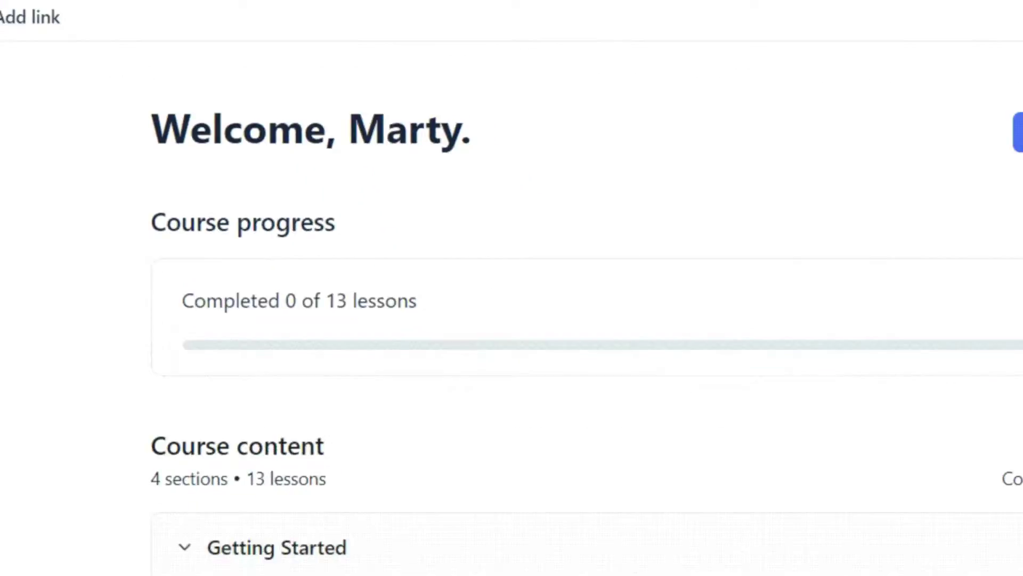
scroll(511, 319, down, 3)
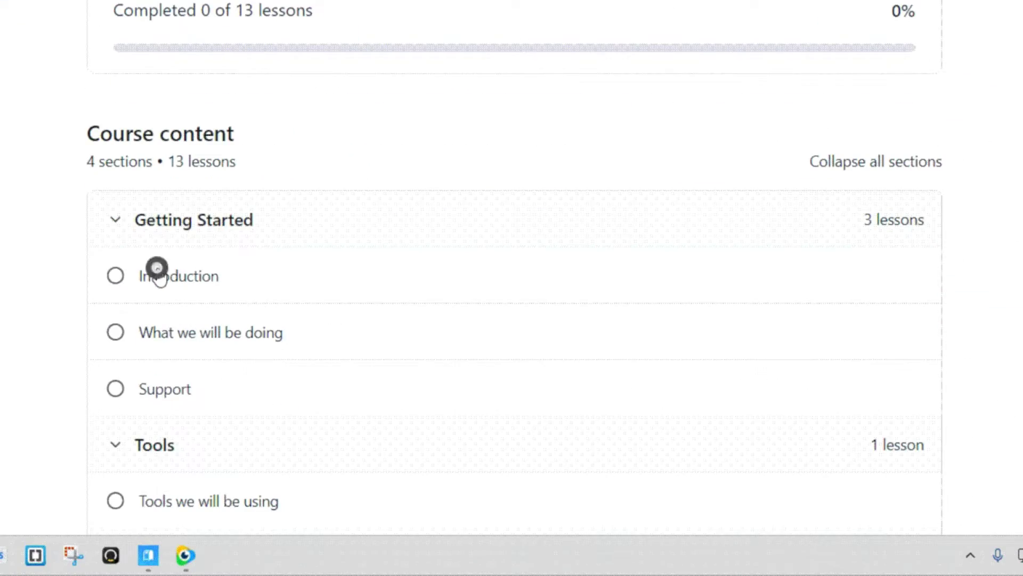
click(156, 271)
click(852, 320)
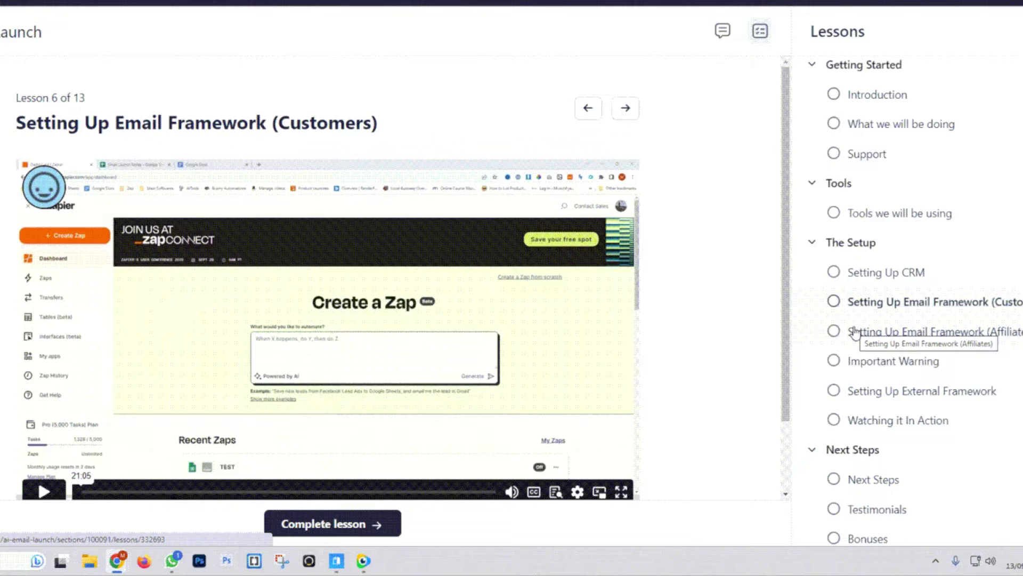
click(863, 338)
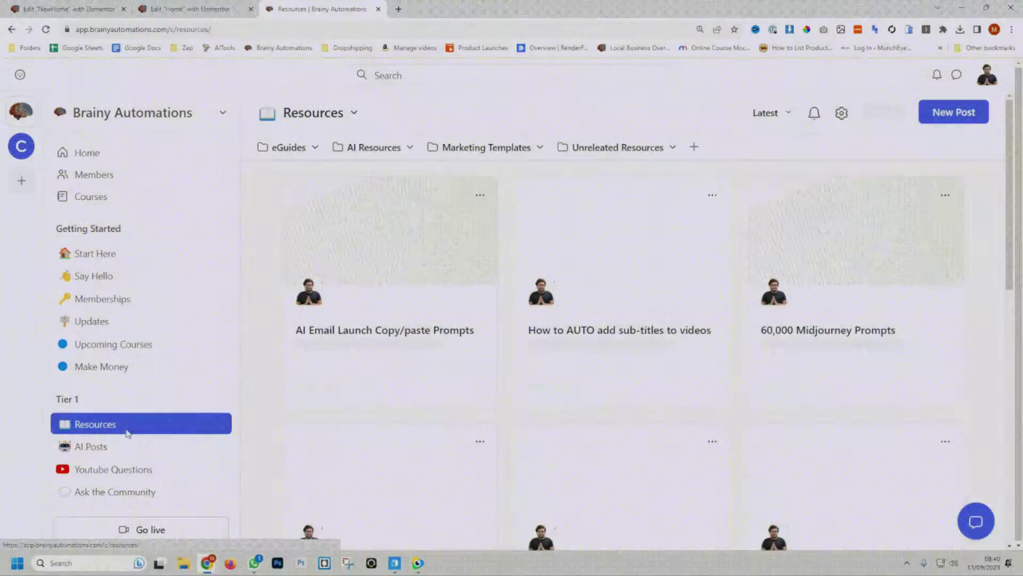
scroll(316, 362, down, 6)
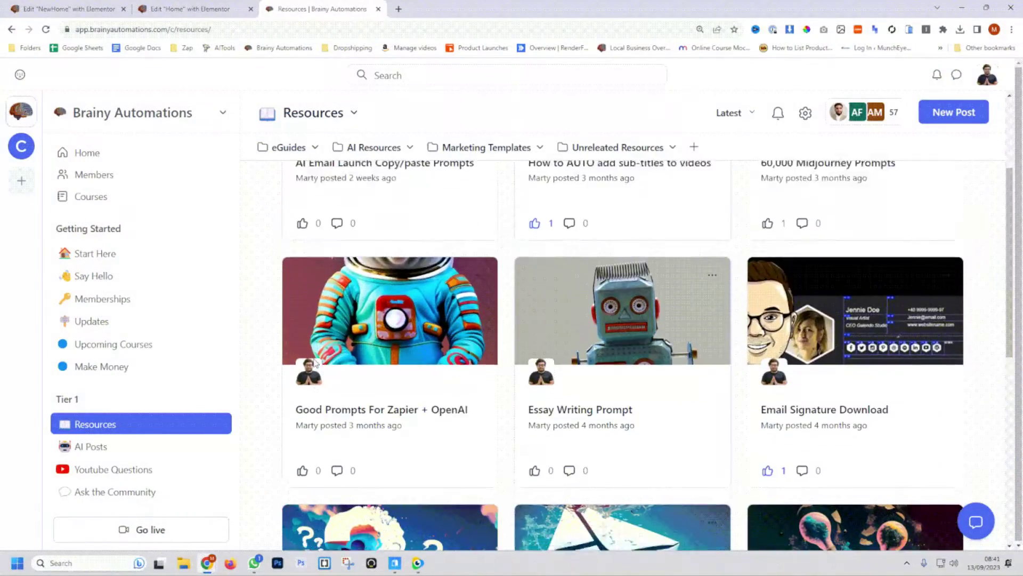
scroll(316, 362, down, 2)
Browse the AI Posts, Ask the Community, Training/Live Videos, ZAP Downloads and Stock Images channels
click(90, 446)
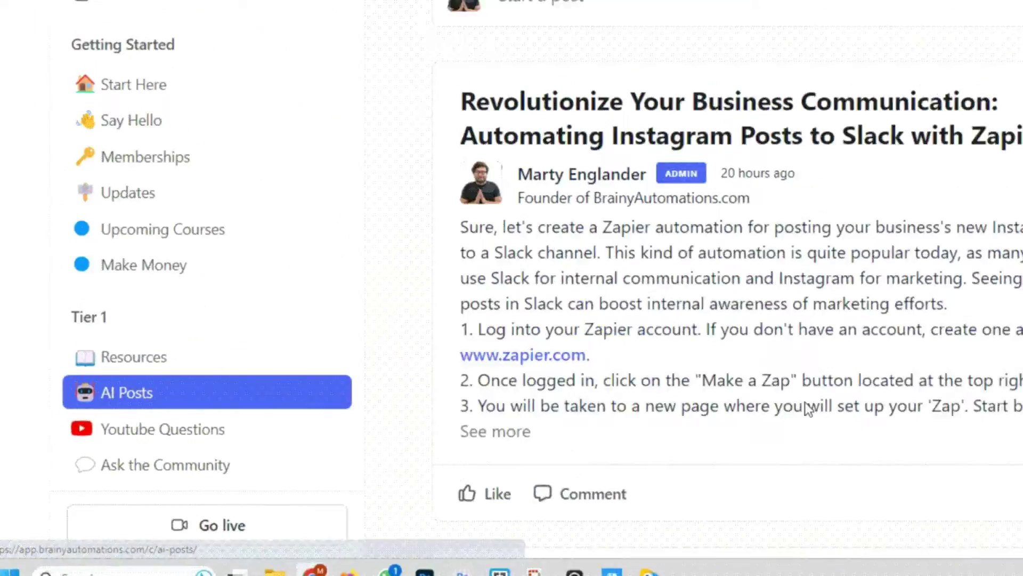
scroll(584, 420, down, 6)
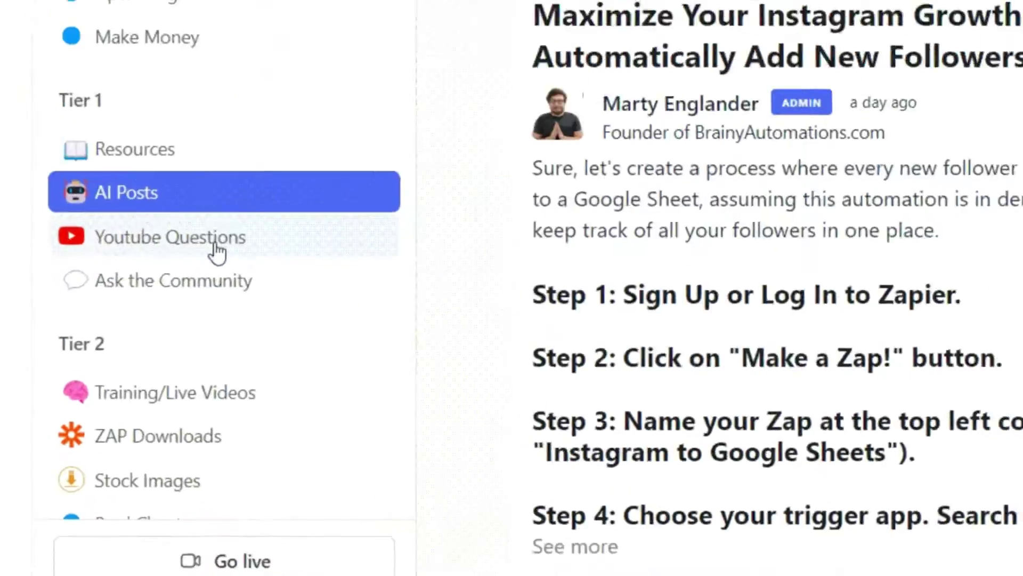
click(212, 271)
click(199, 401)
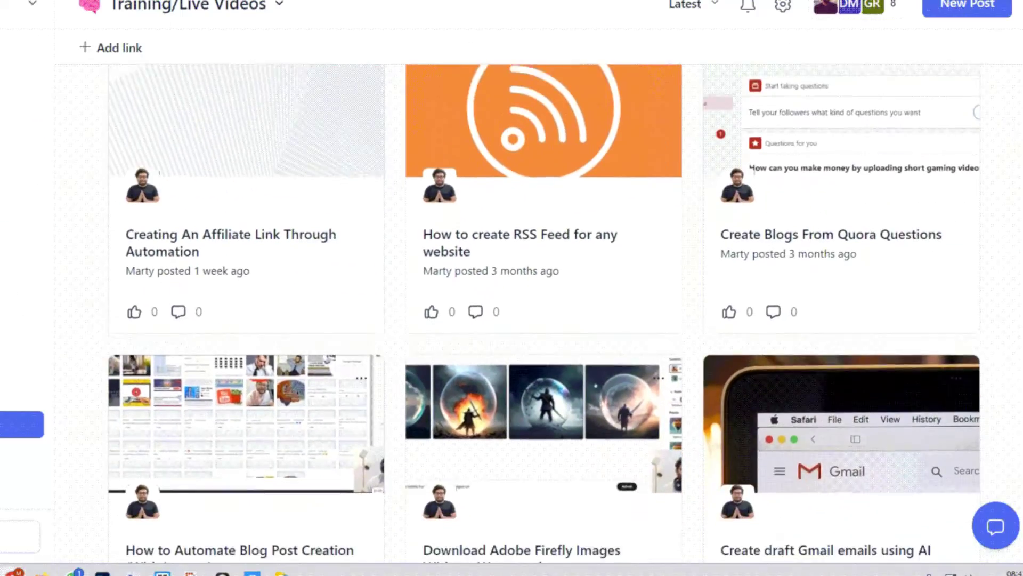
scroll(532, 319, down, 2)
click(21, 454)
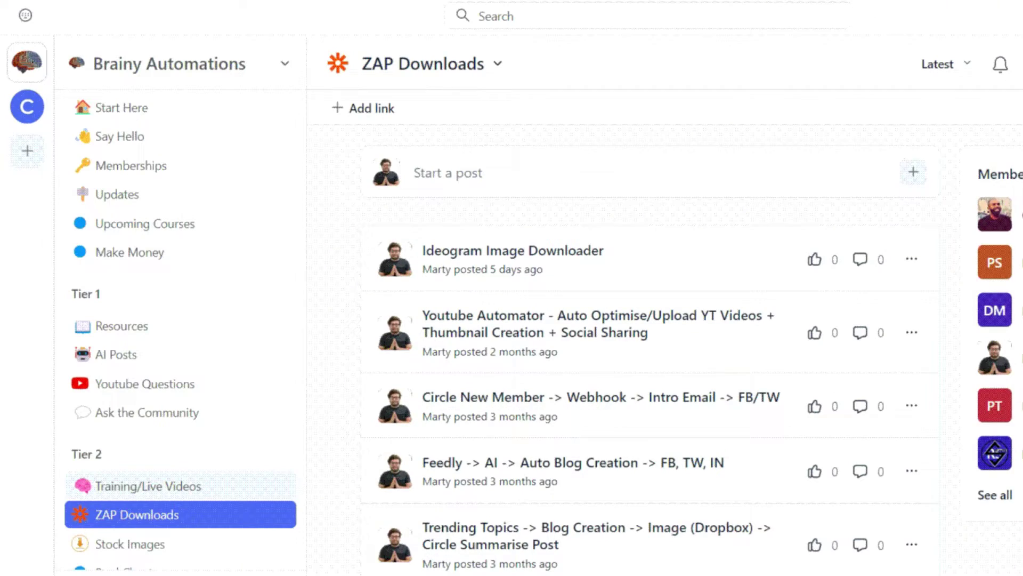
scroll(640, 373, down, 1)
click(130, 544)
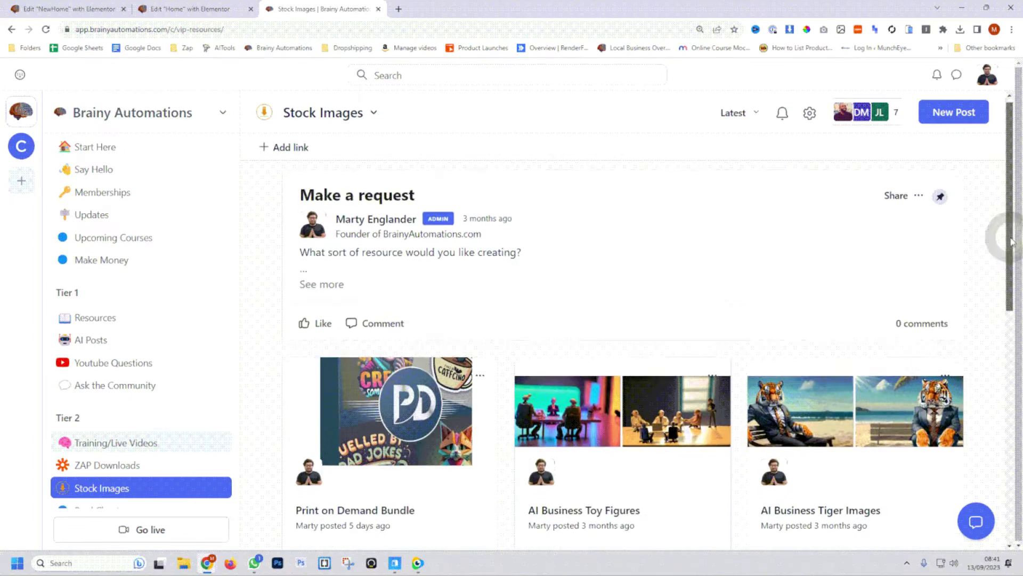
scroll(1012, 241, down, 2)
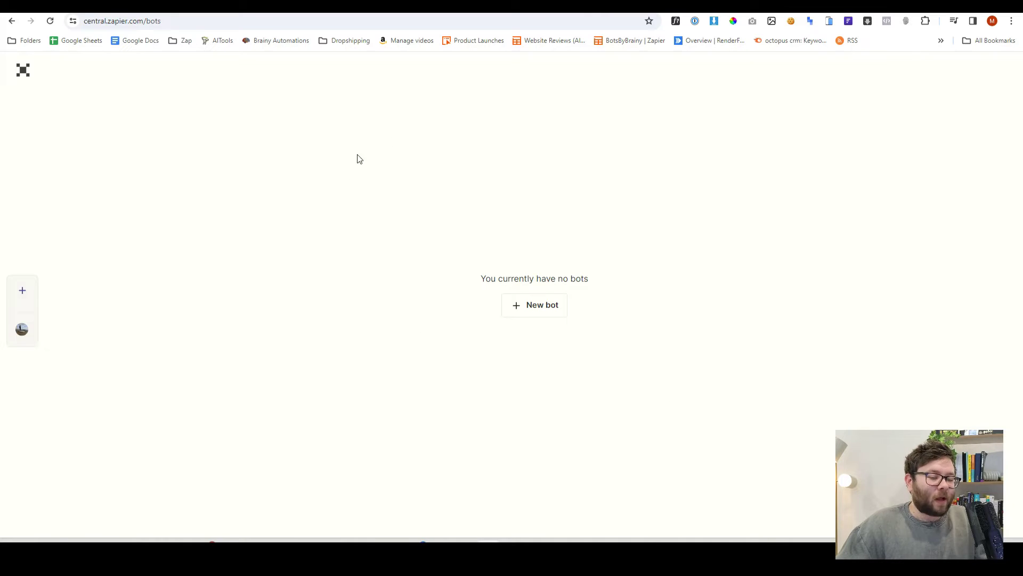
Create a new Untitled Bot in Zapier Central
click(543, 314)
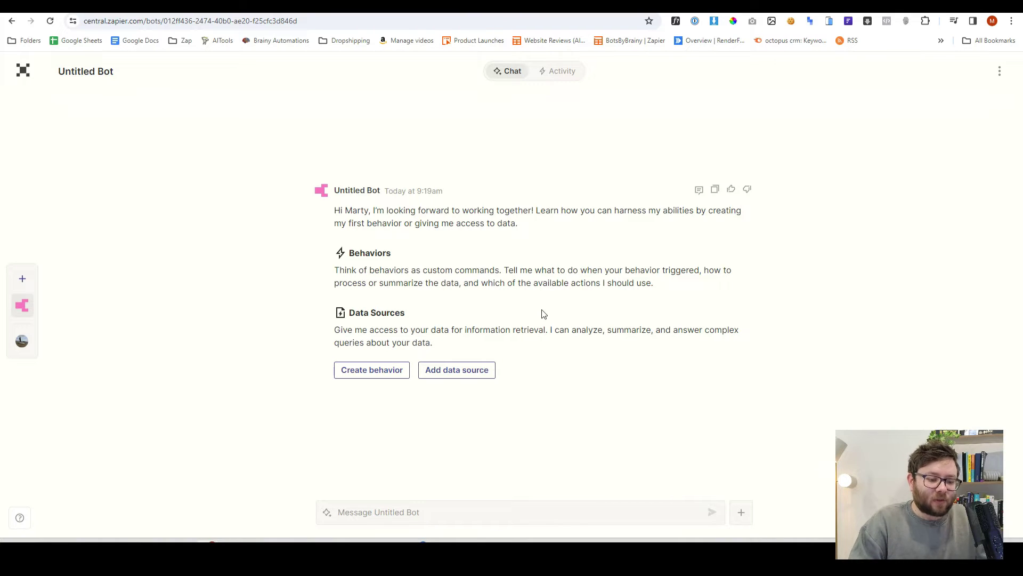
Start a new behavior and paste instructions turning each new sheet row into a LinkedIn post
click(389, 369)
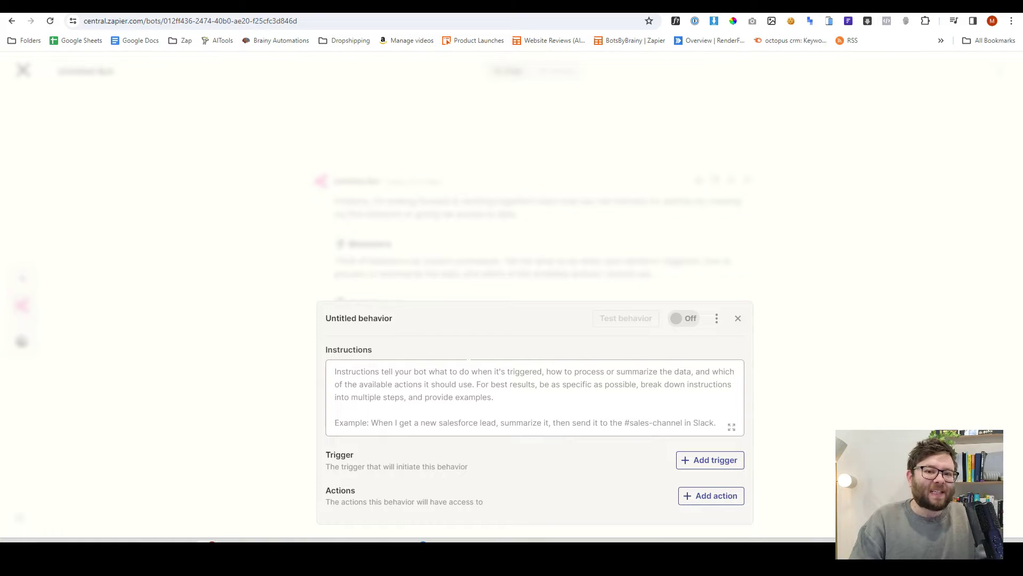
text(When a new row is added, summarise the product description row, create a linkedin post using all the row data talking about the benefits of this tool and finish off with a call to action linking to the URL row.)
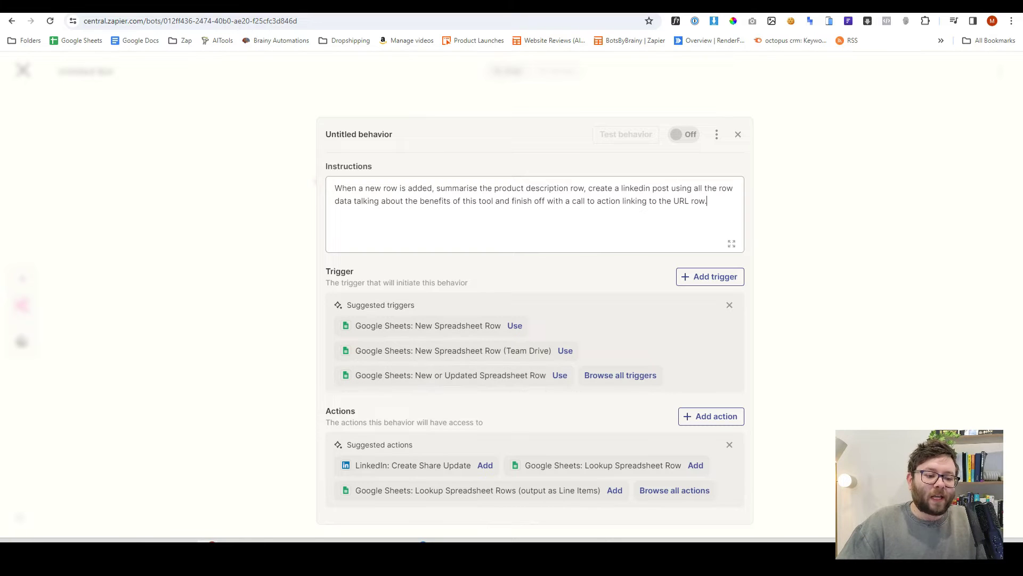
drag(335, 189, 588, 188)
click(588, 188)
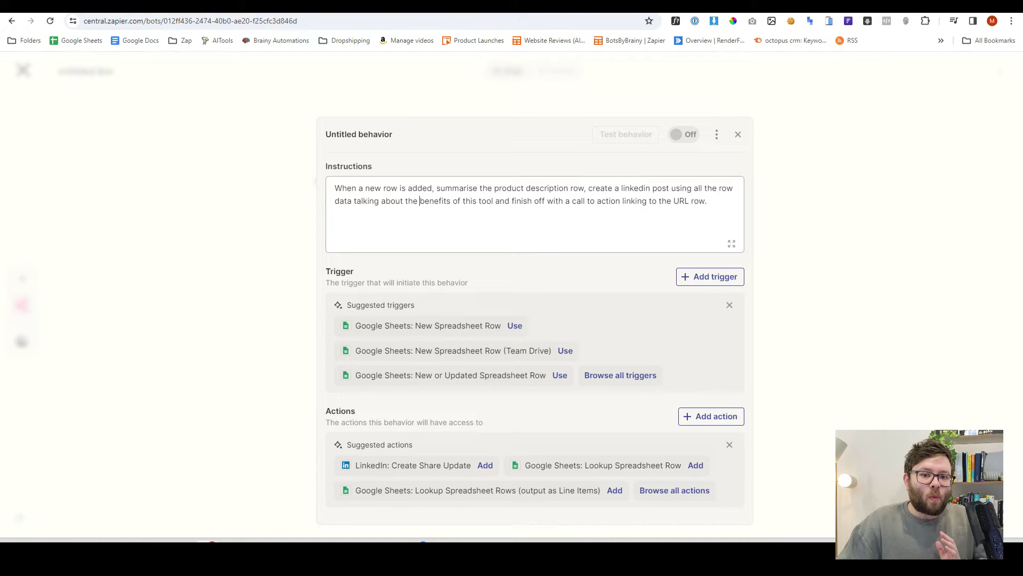
drag(333, 188, 586, 188)
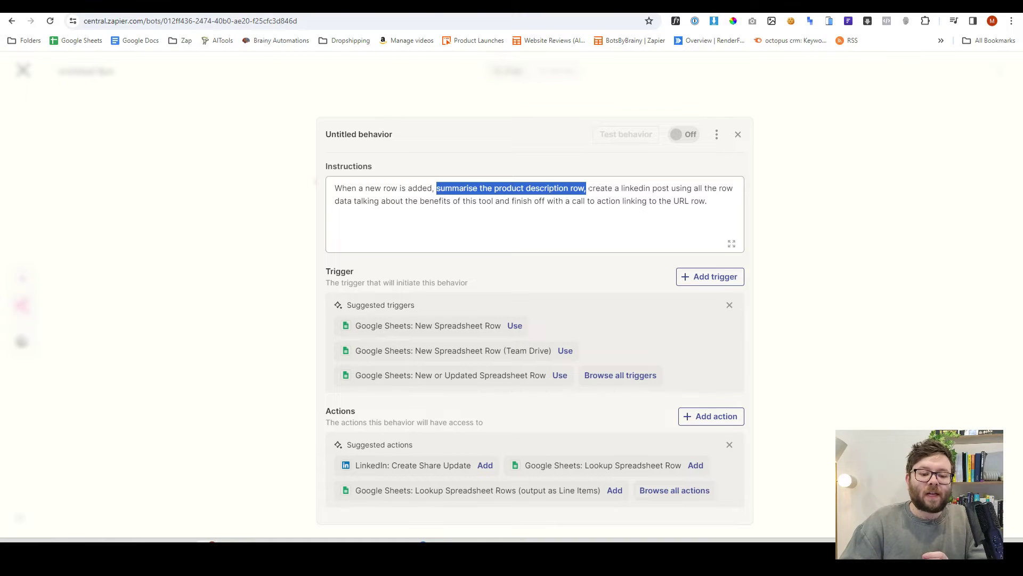
drag(587, 188, 625, 188)
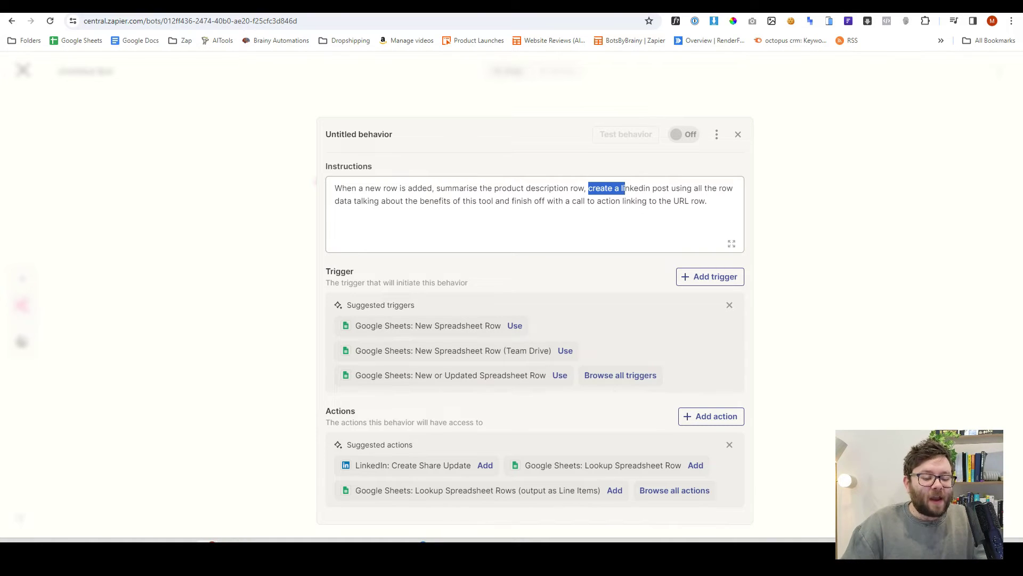
triple_click(509, 202)
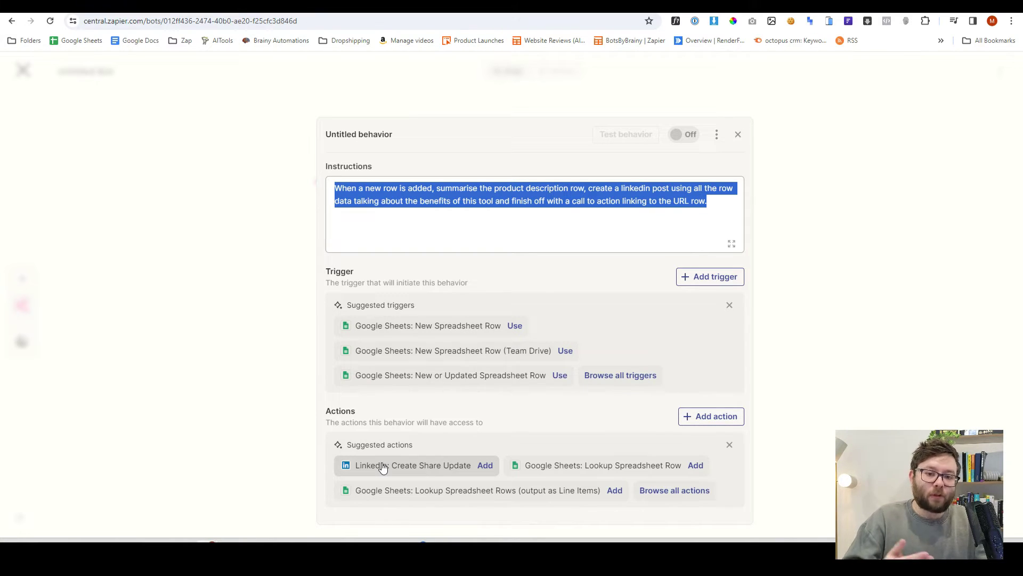
Choose Google Sheets as a data source and select the Websites - Shareable spreadsheet
click(455, 366)
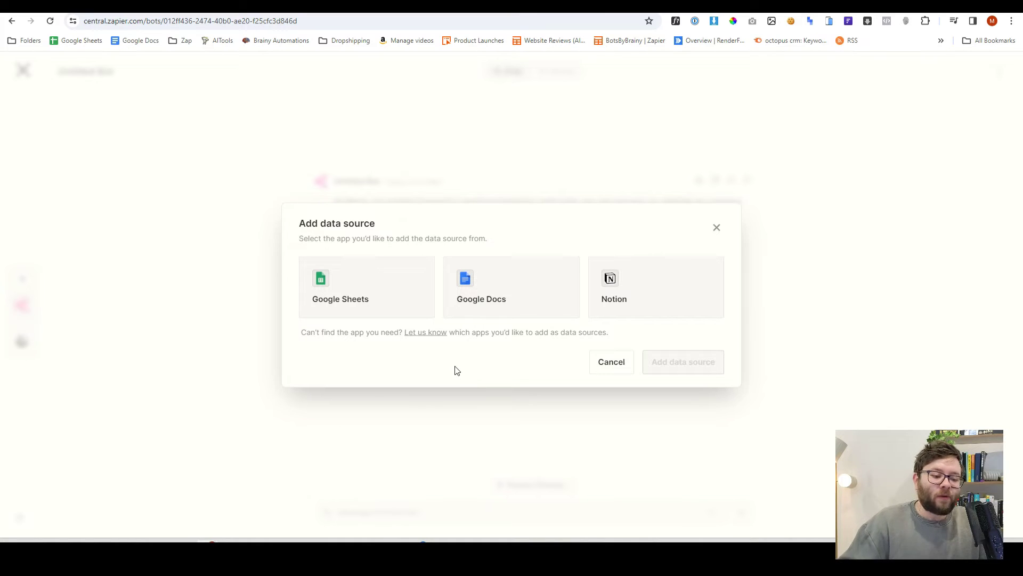
click(377, 309)
click(391, 326)
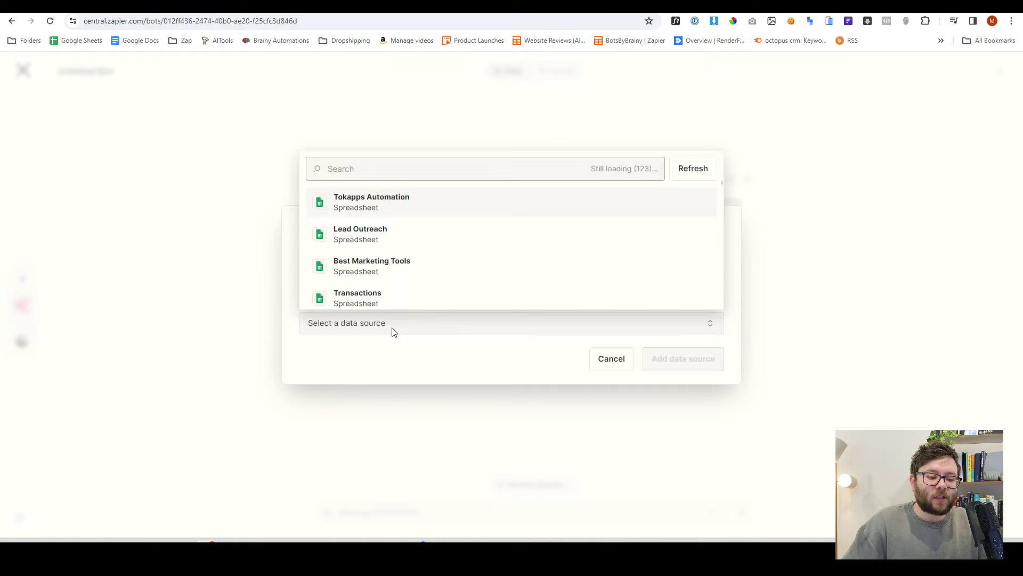
click(389, 275)
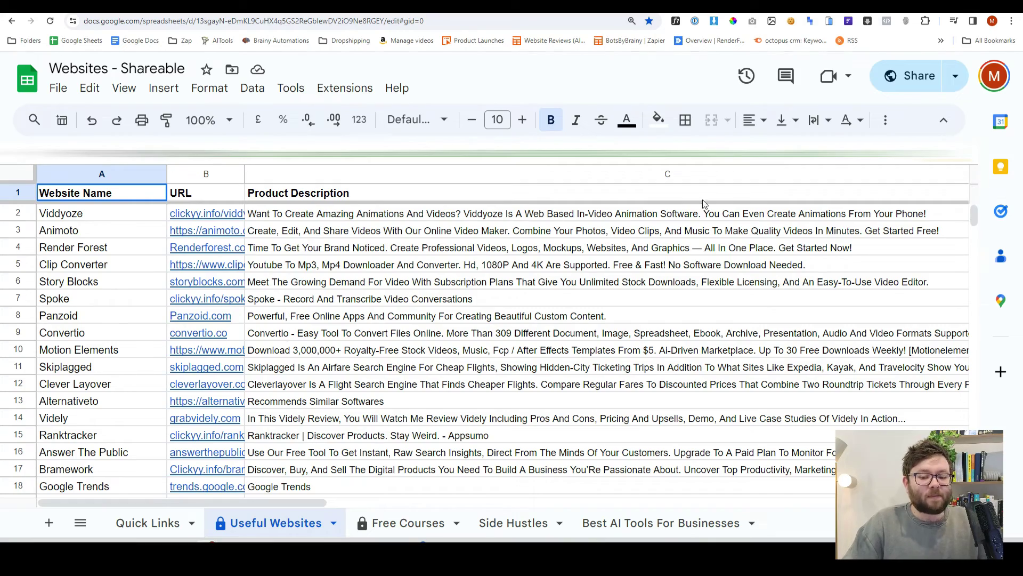
Scroll through the Websites - Shareable sheet's websites, URLs and product descriptions
drag(974, 216, 973, 233)
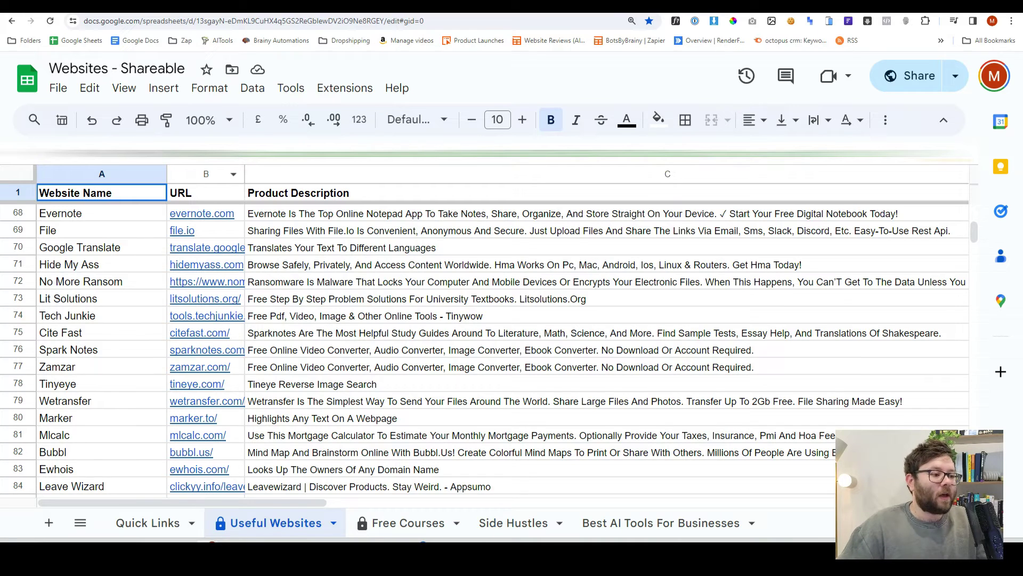
Attach Websites - Shareable to the bot as a data source, then reopen the source picker
click(85, 14)
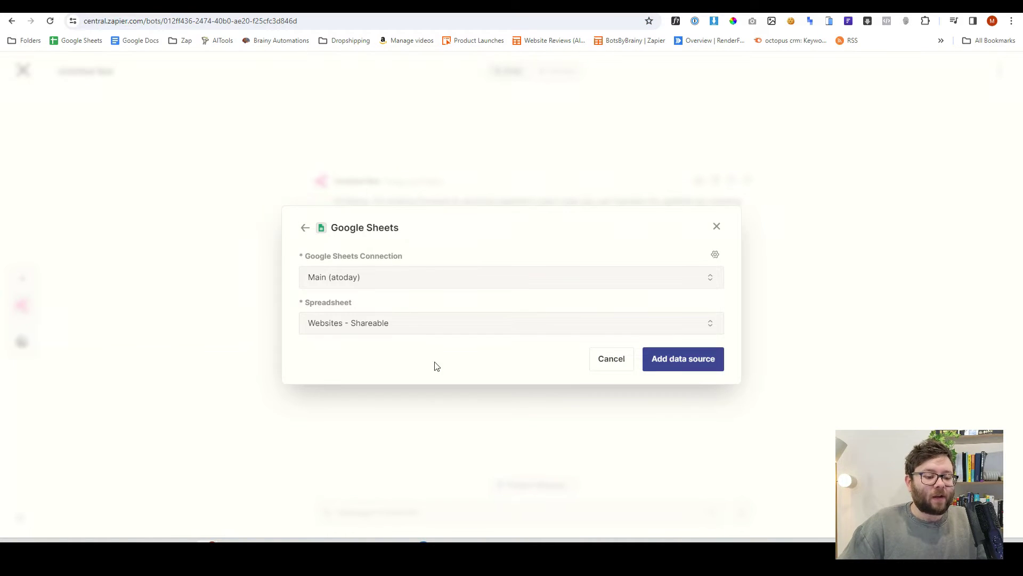
click(678, 358)
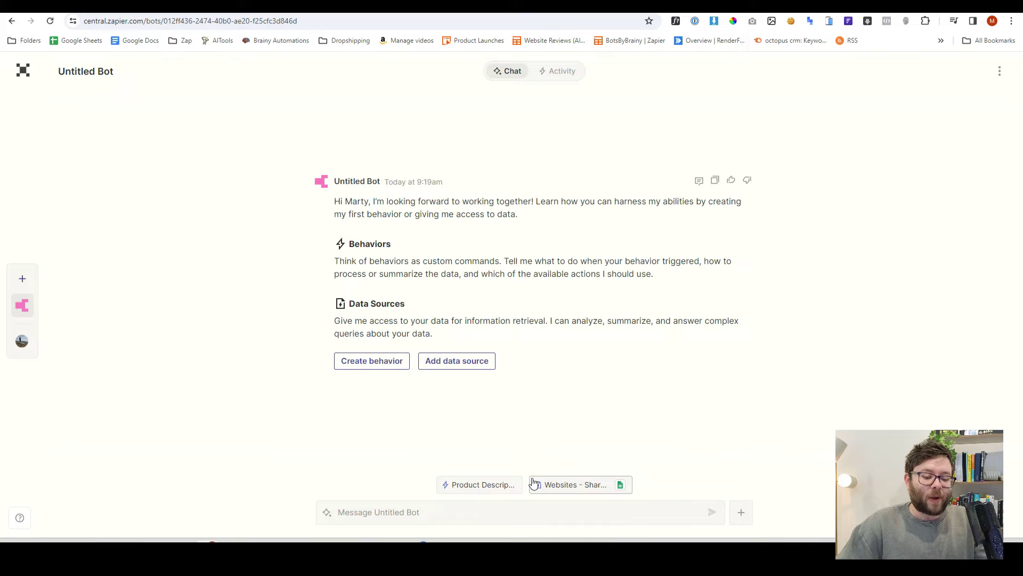
click(476, 364)
click(621, 417)
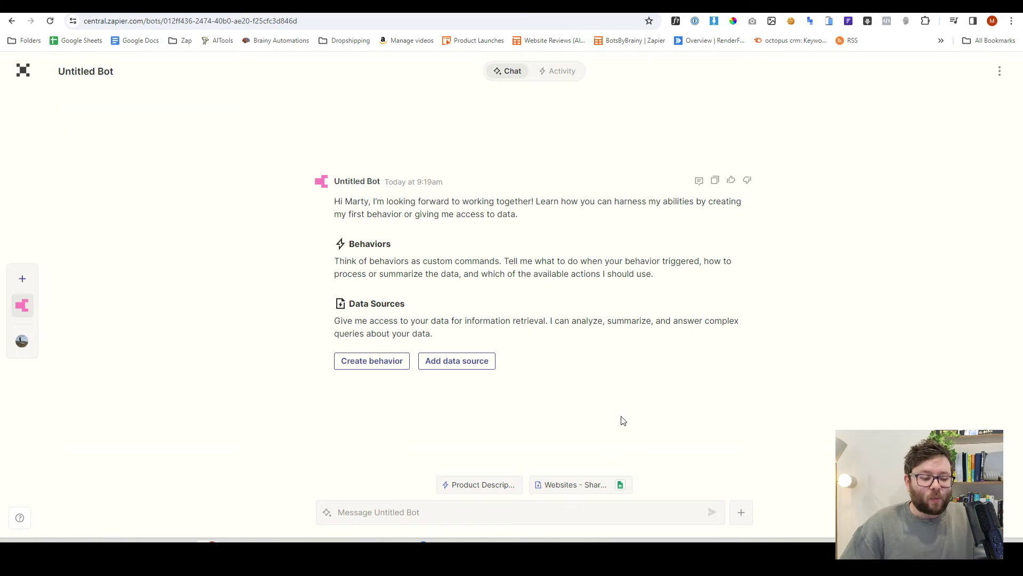
click(435, 366)
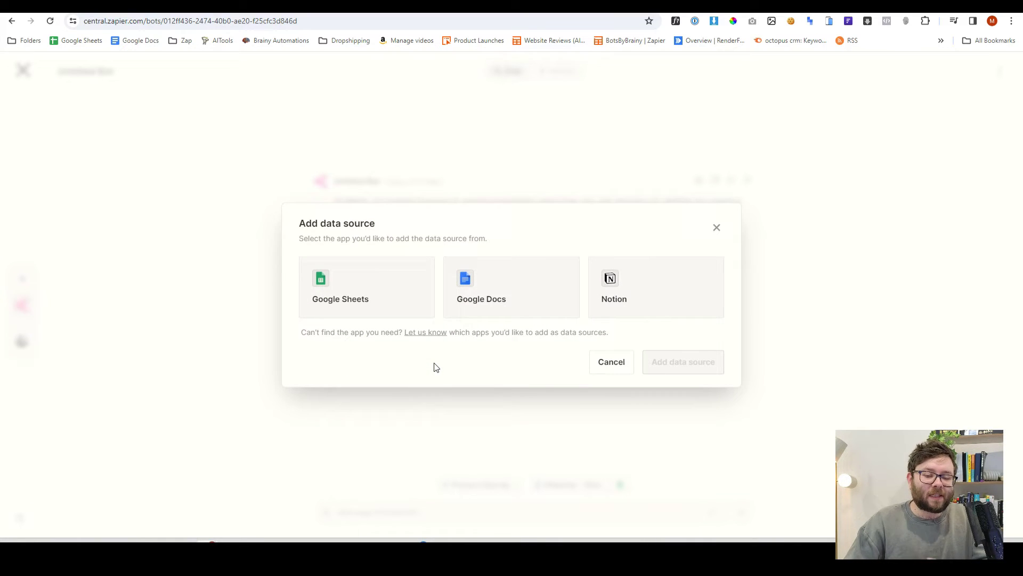
Add a New Spreadsheet Row trigger on Websites - Shareable's Useful Websites worksheet
click(611, 362)
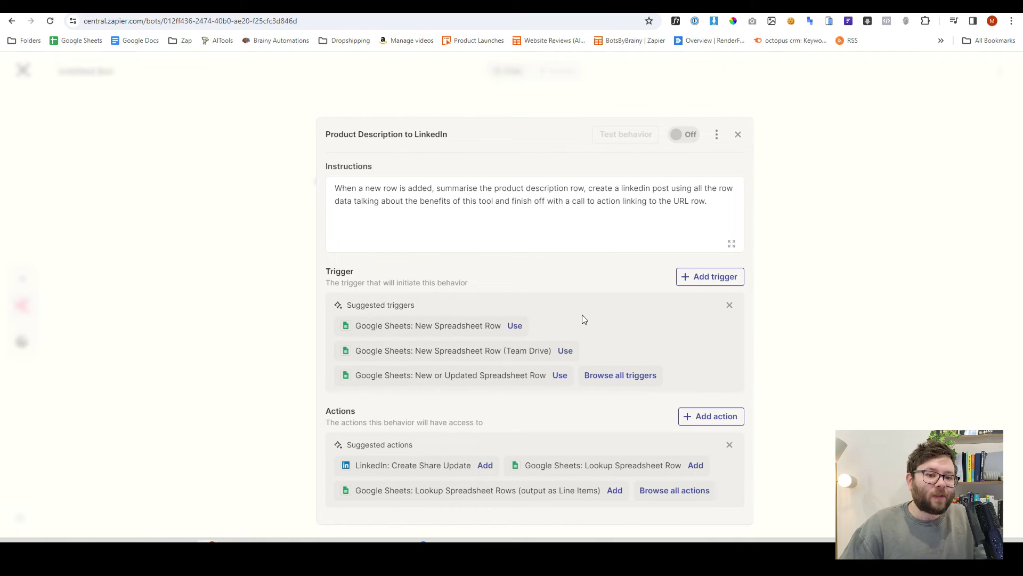
drag(446, 201, 545, 201)
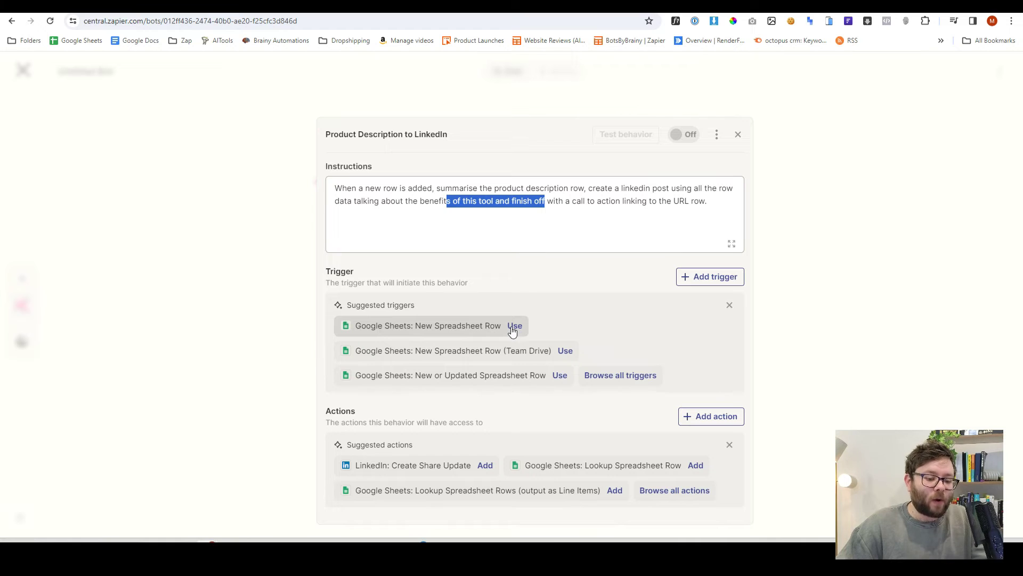
click(709, 282)
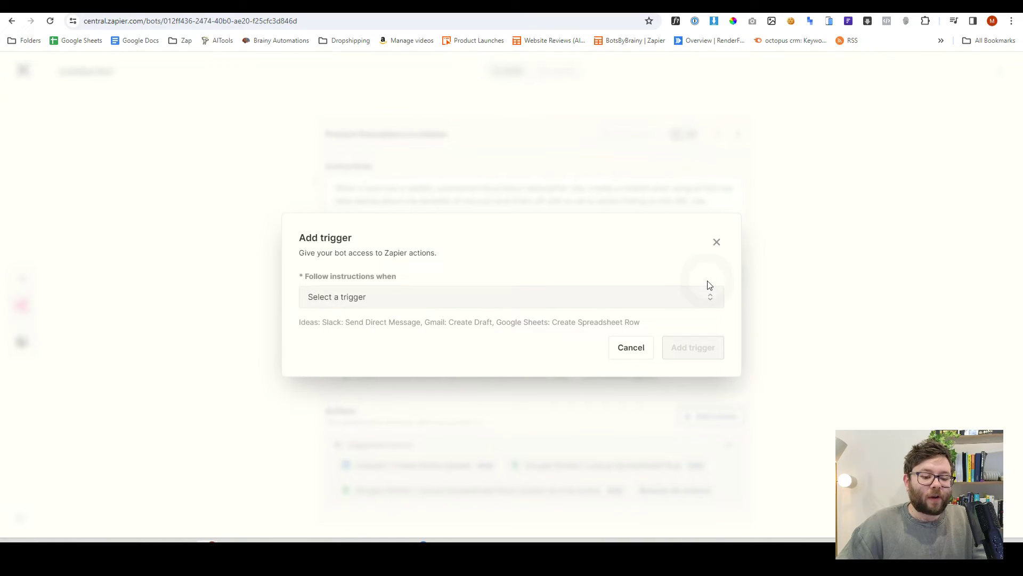
click(715, 243)
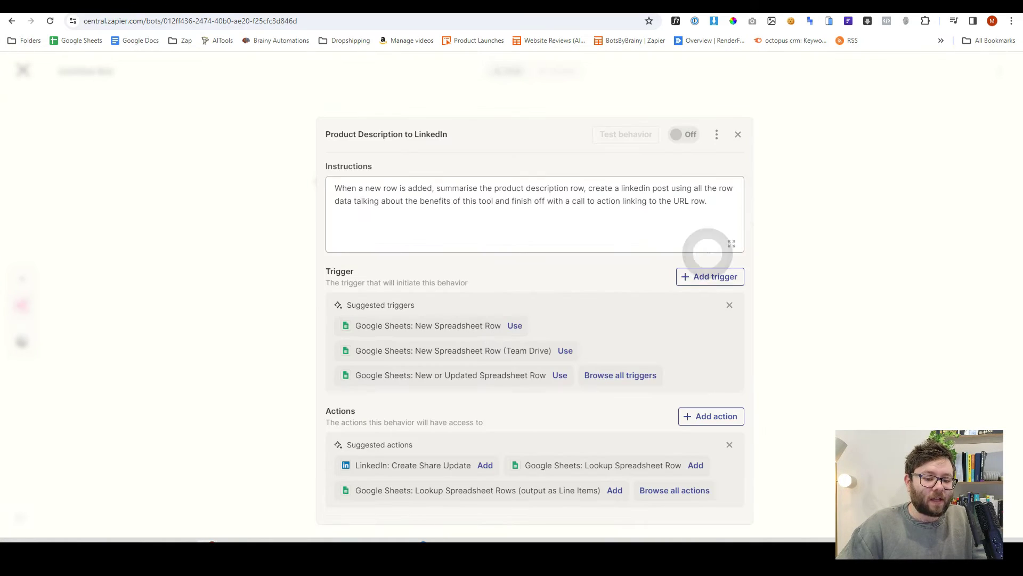
click(515, 326)
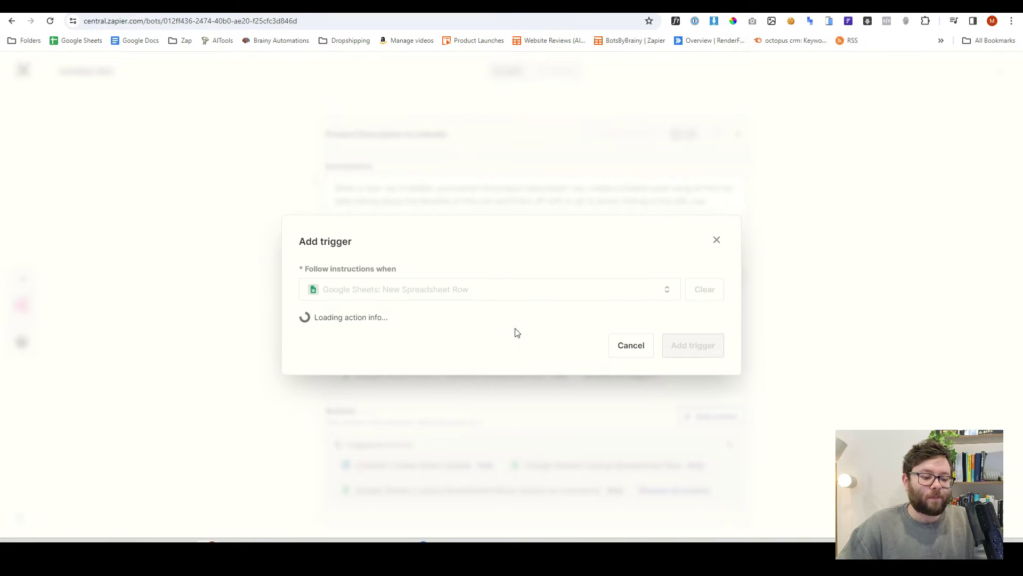
click(398, 317)
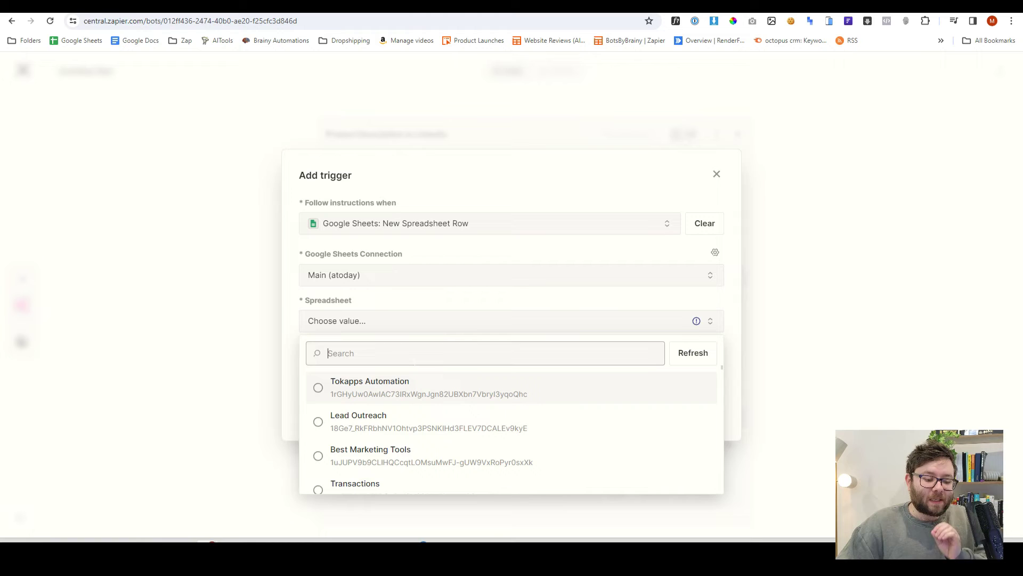
scroll(449, 389, down, 3)
click(389, 394)
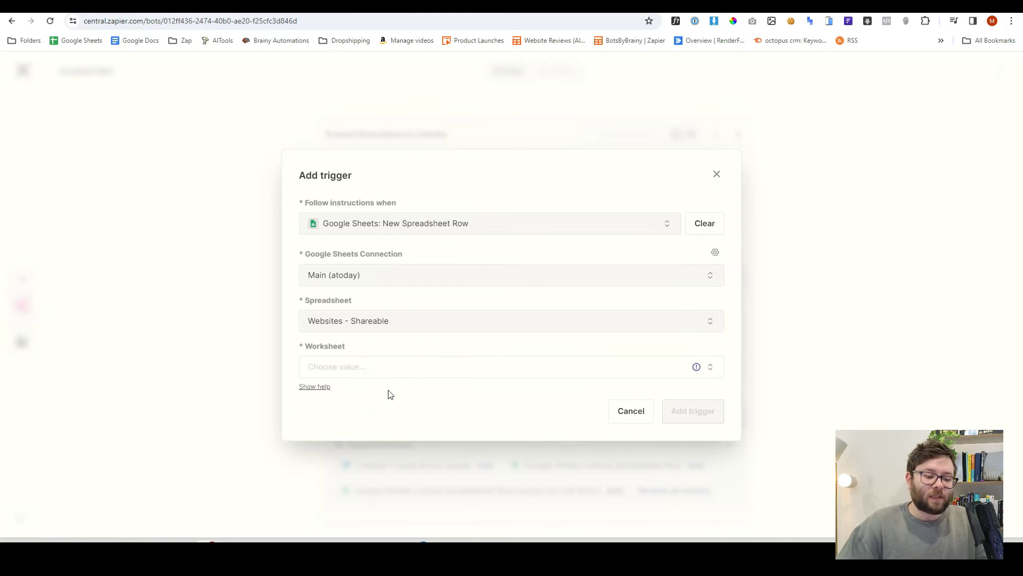
click(394, 373)
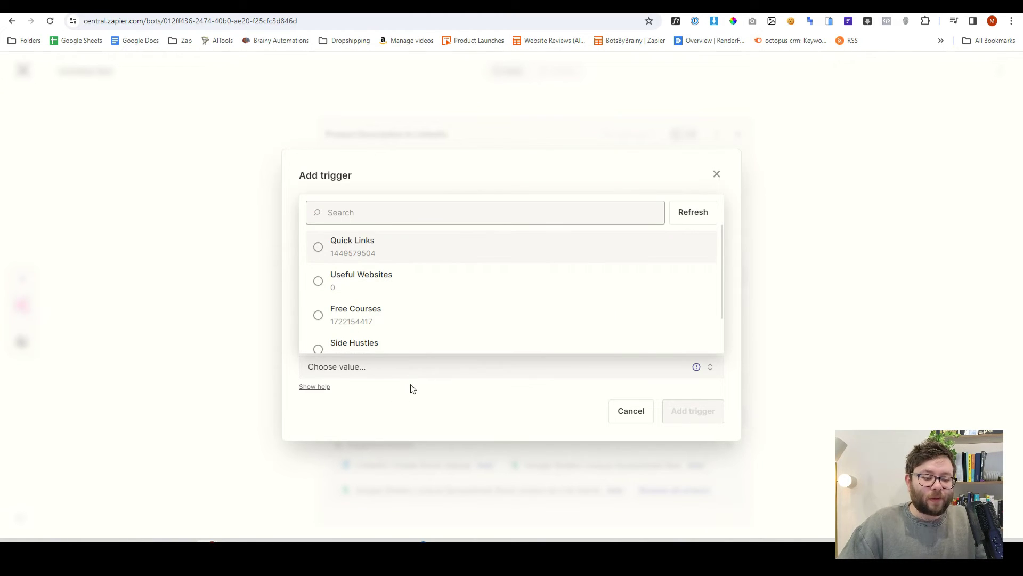
click(370, 286)
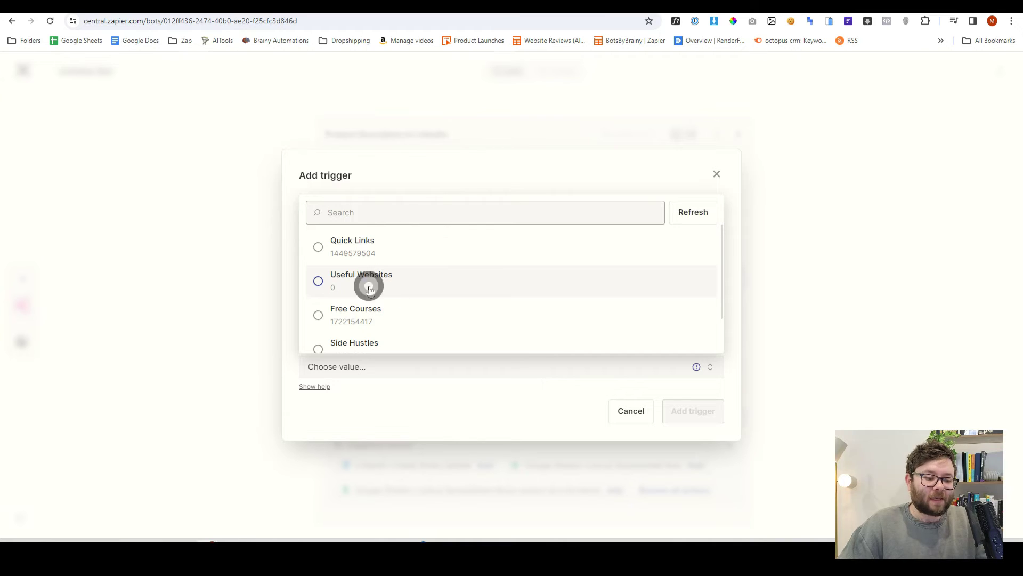
click(677, 412)
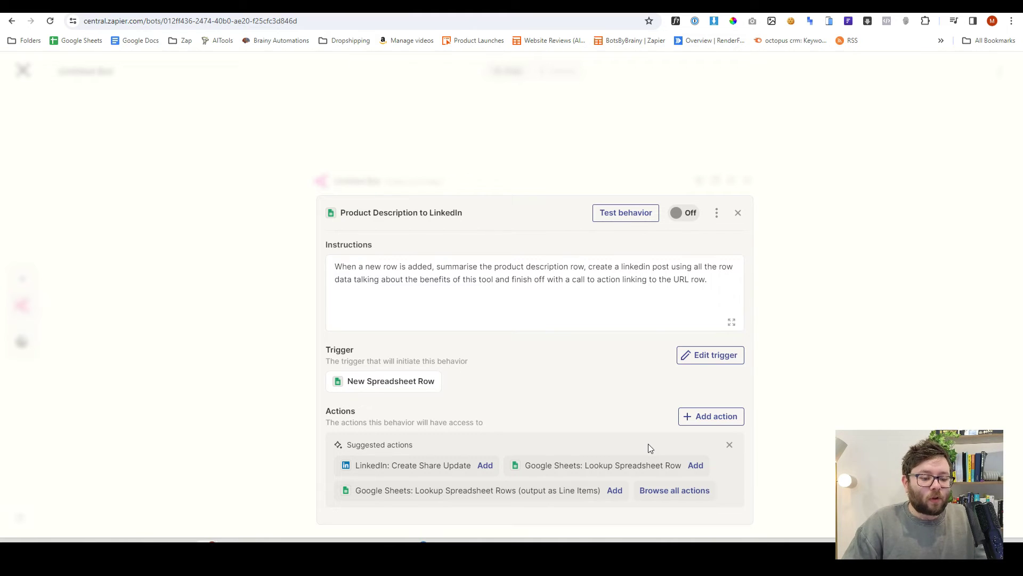
Add the LinkedIn Create Share Update action with comment, visibility and title left to AI
drag(592, 266, 707, 282)
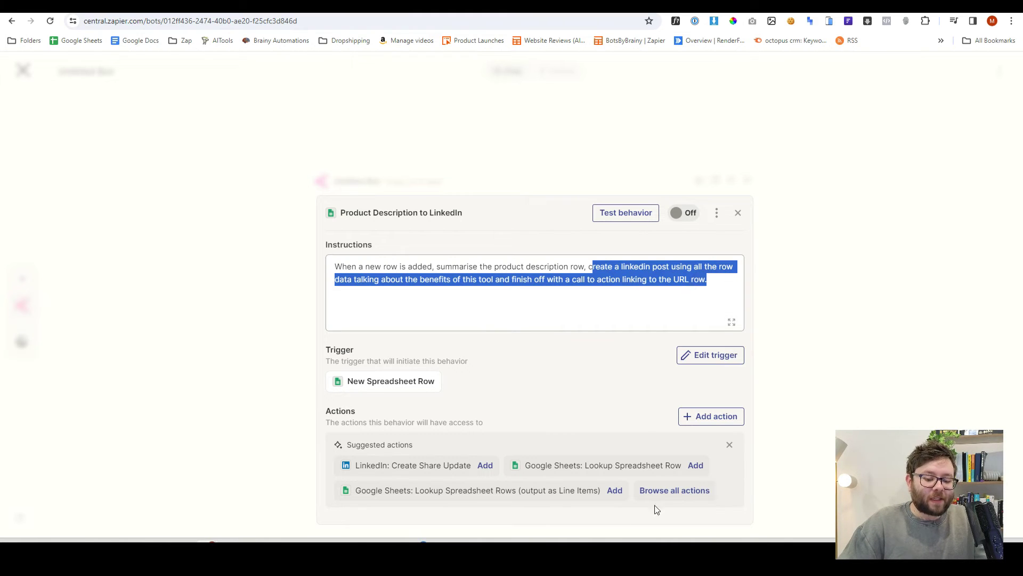
click(526, 441)
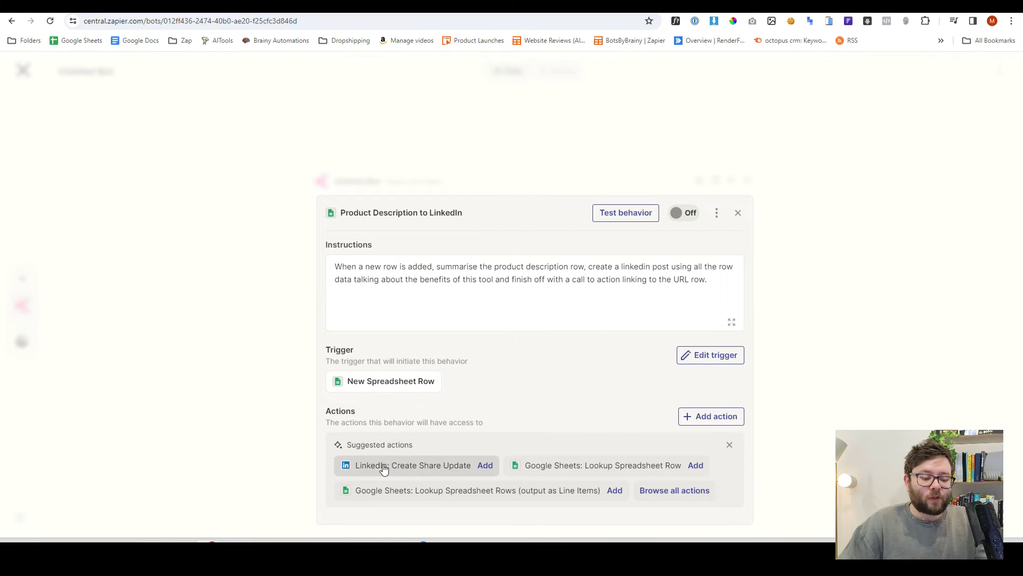
click(485, 466)
scroll(413, 285, down, 1)
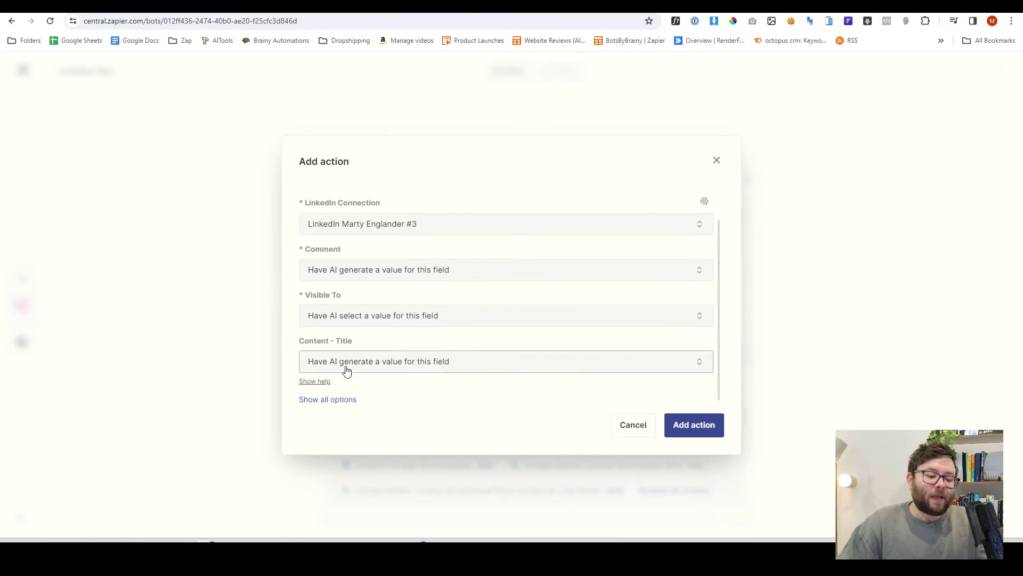
click(452, 320)
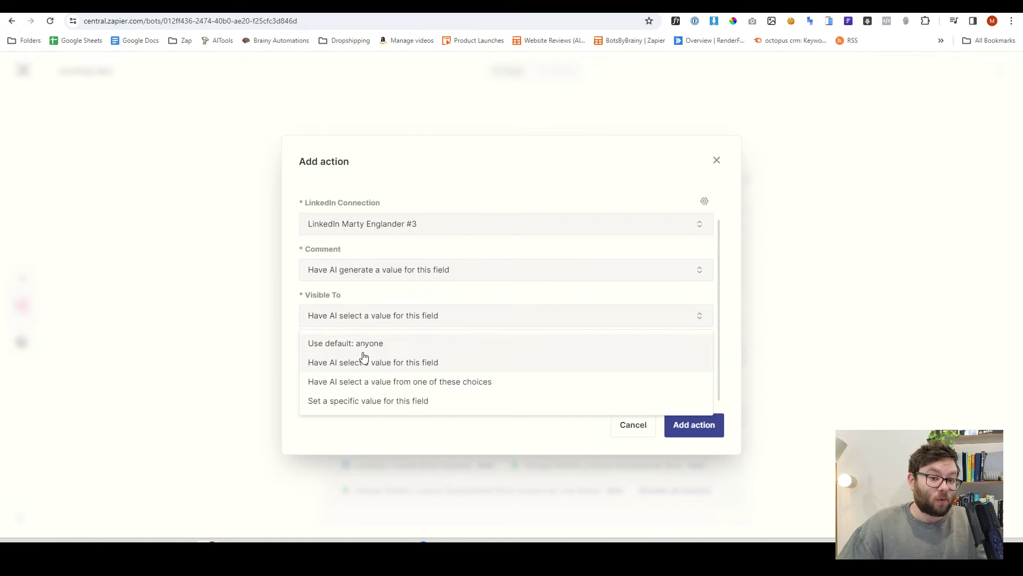
click(297, 308)
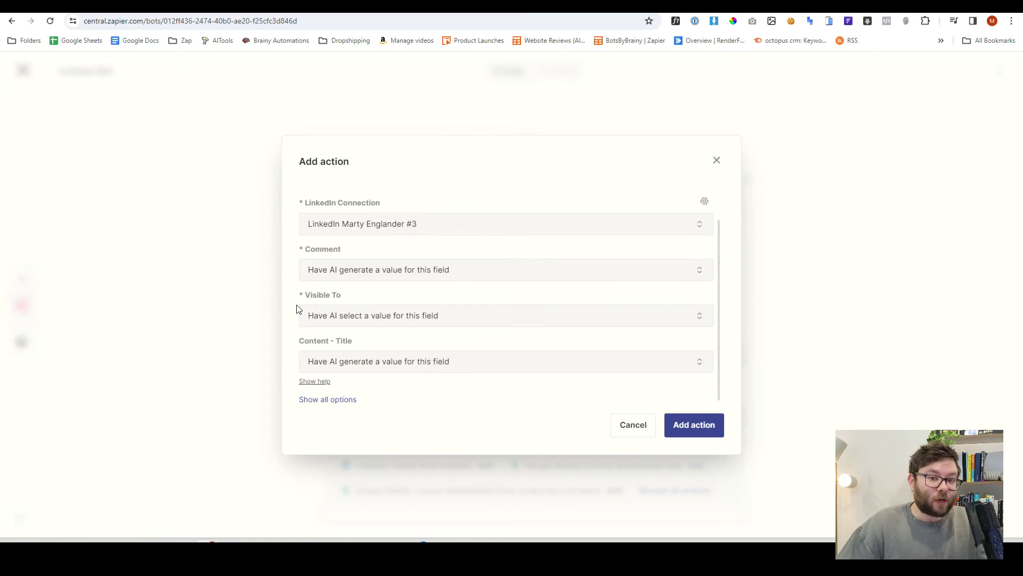
scroll(356, 335, up, 1)
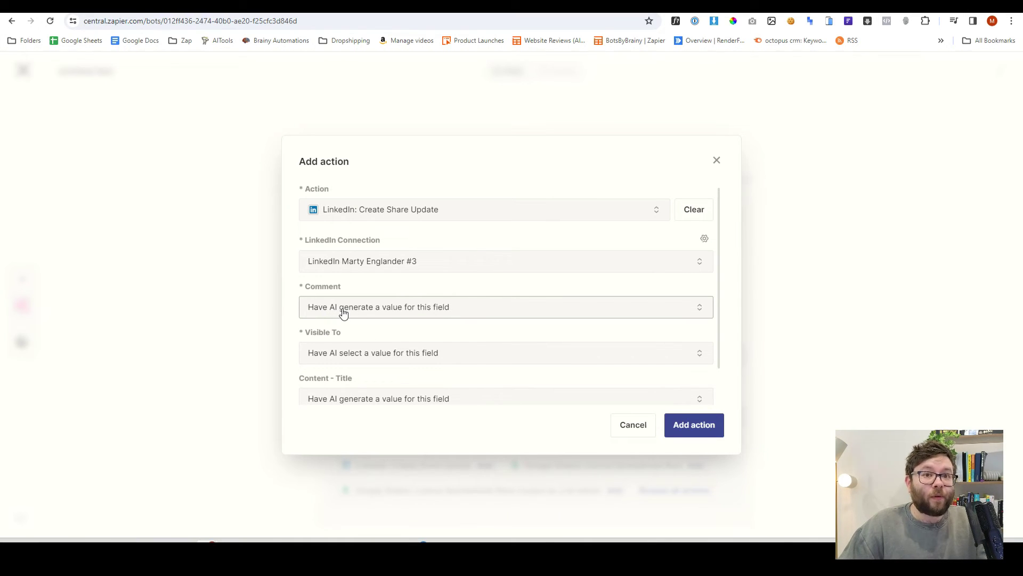
click(692, 431)
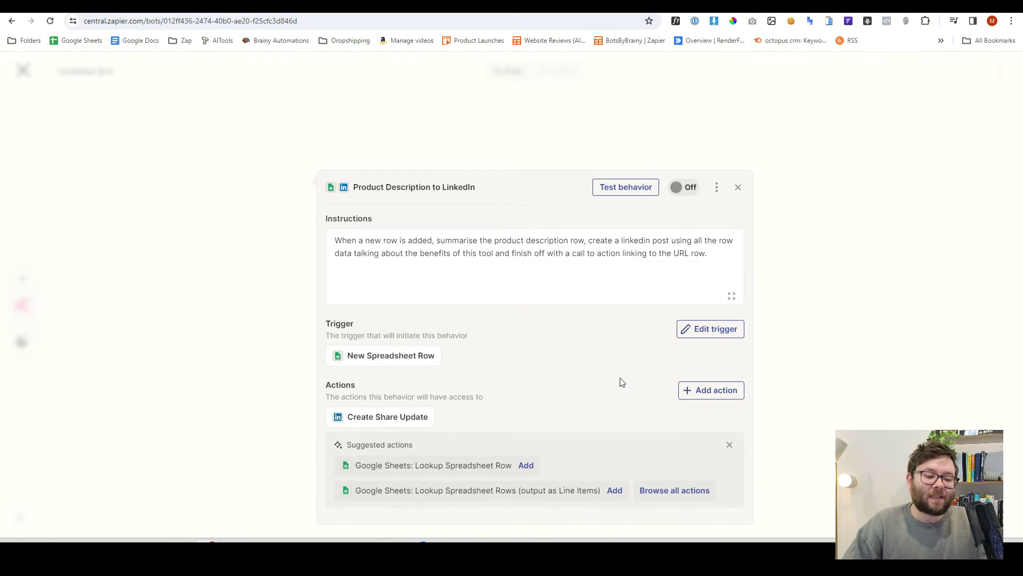
Inspect the Is Graphics description in row 621 of the spreadsheet, then return to the behavior
click(261, 5)
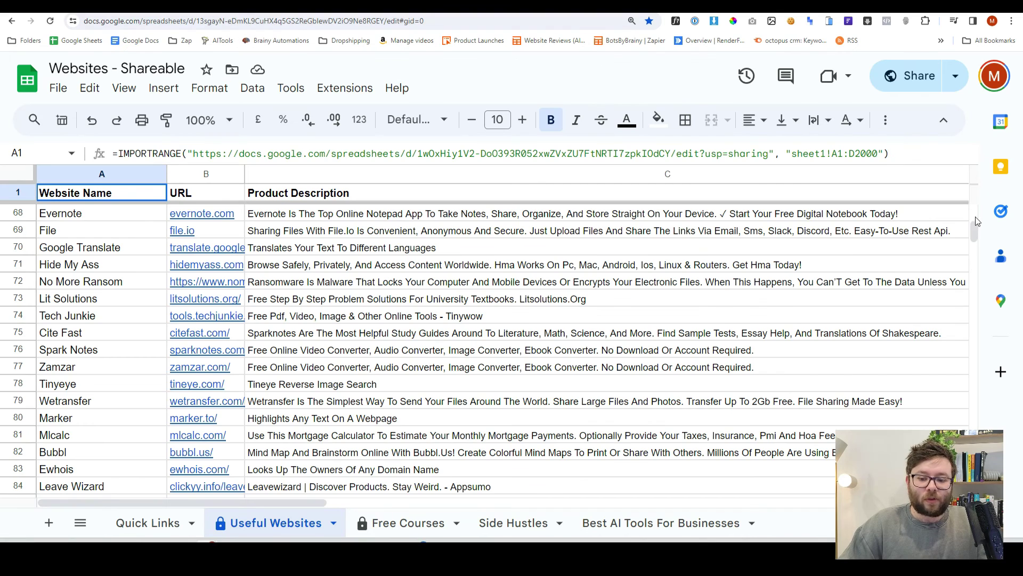
drag(974, 221, 320, 255)
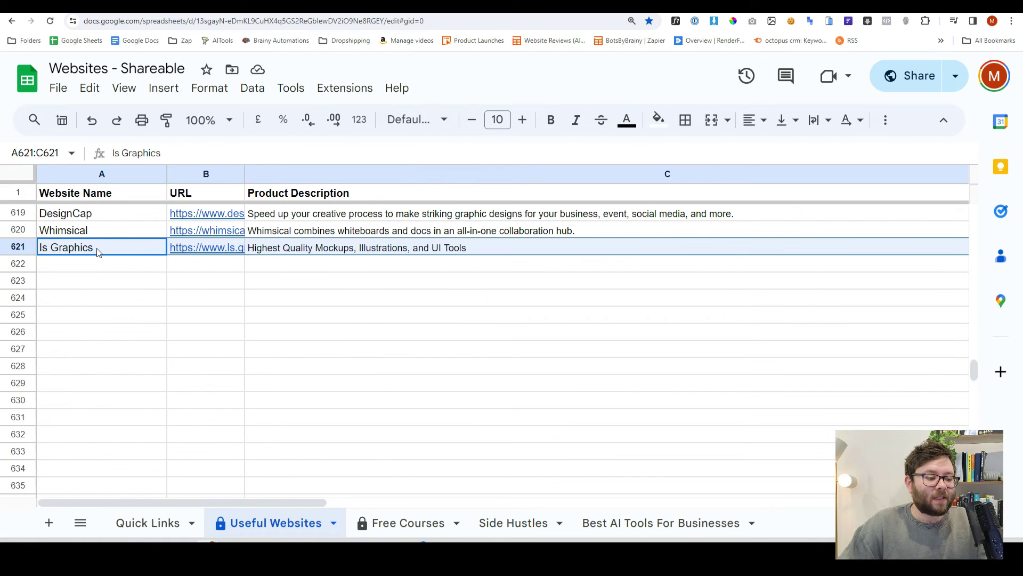
click(352, 249)
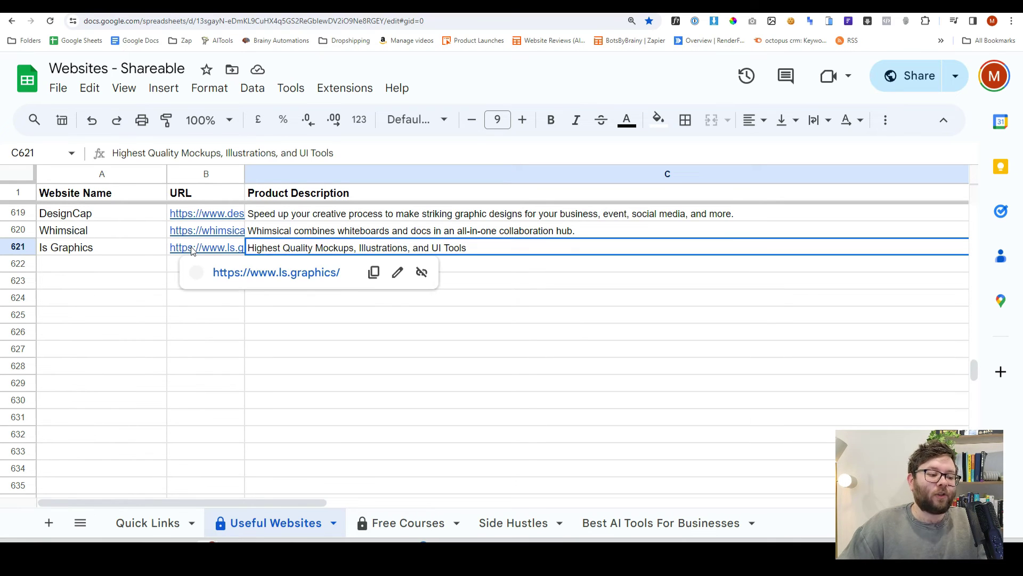
click(104, 12)
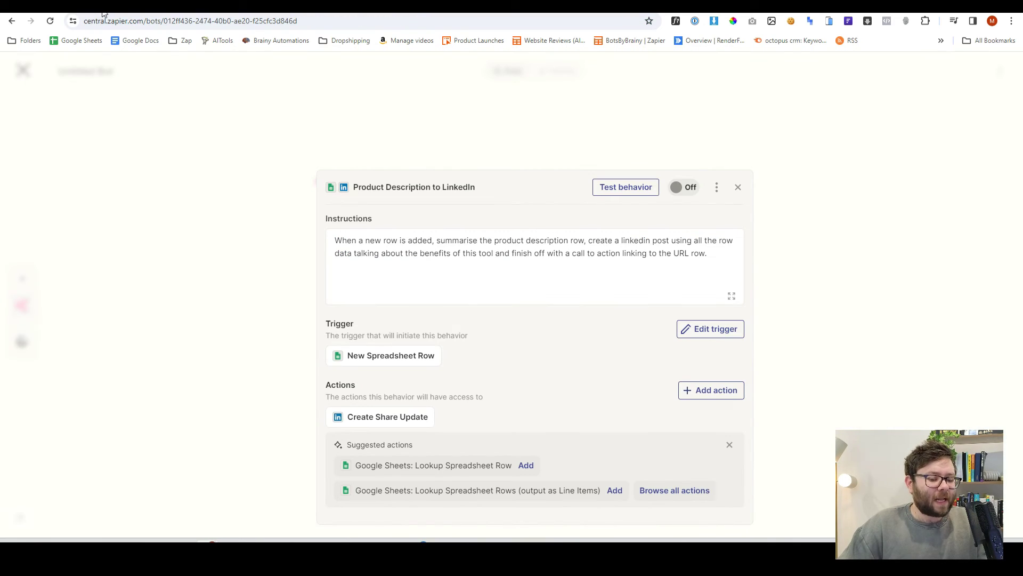
Run a behavior test and examine the Is Graphics trigger row data in the thread
click(623, 191)
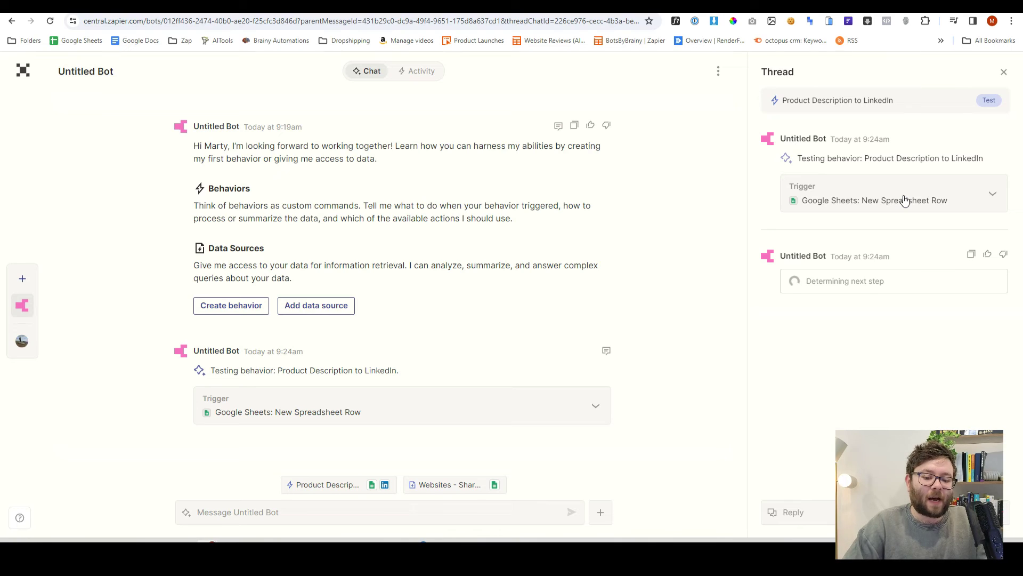
click(928, 190)
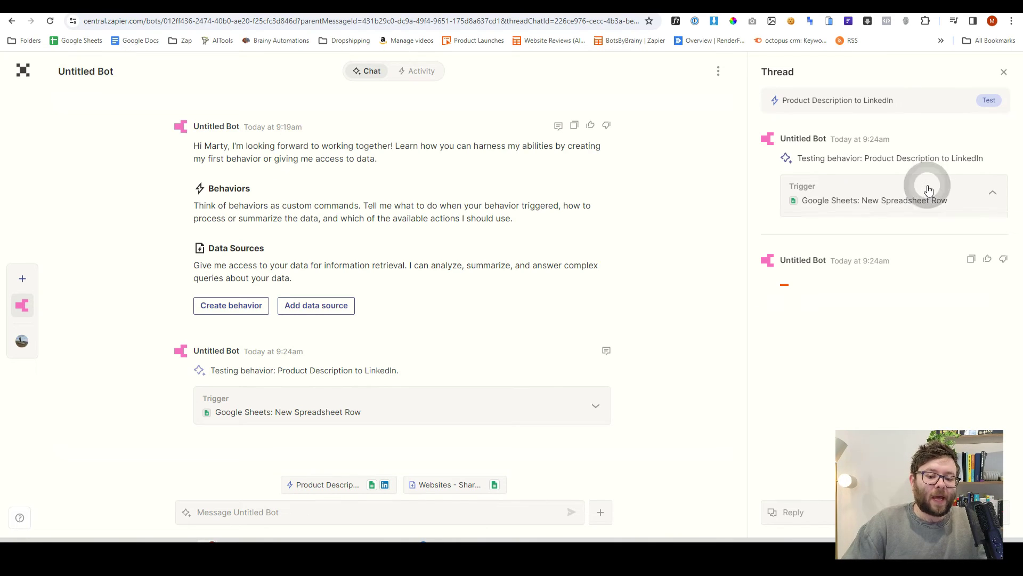
drag(853, 310, 898, 320)
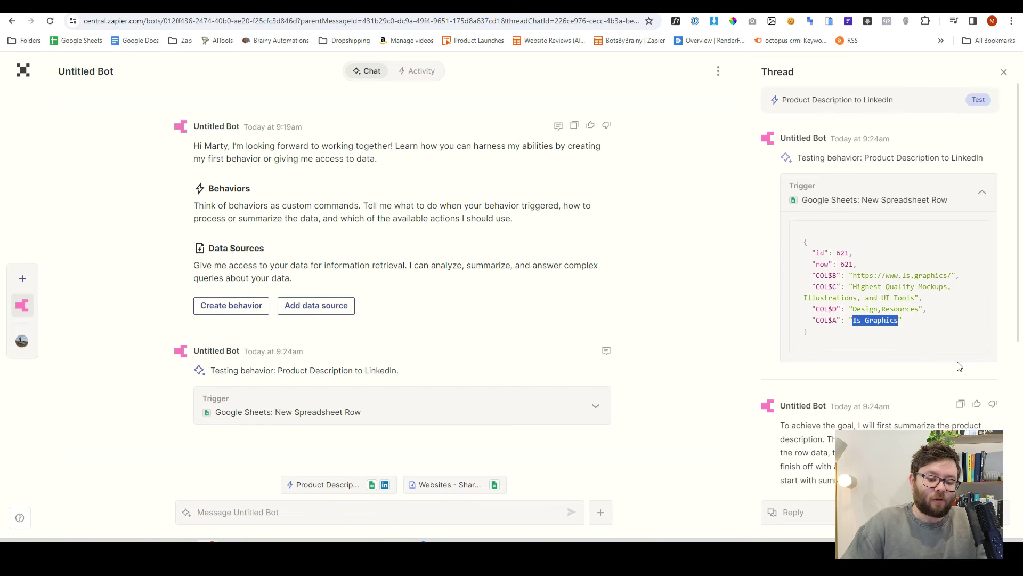
scroll(957, 366, down, 4)
drag(888, 247, 831, 318)
click(887, 298)
Read the generated LinkedIn post, its Get Started Today call to action and the success message
scroll(831, 318, down, 3)
drag(819, 193, 906, 199)
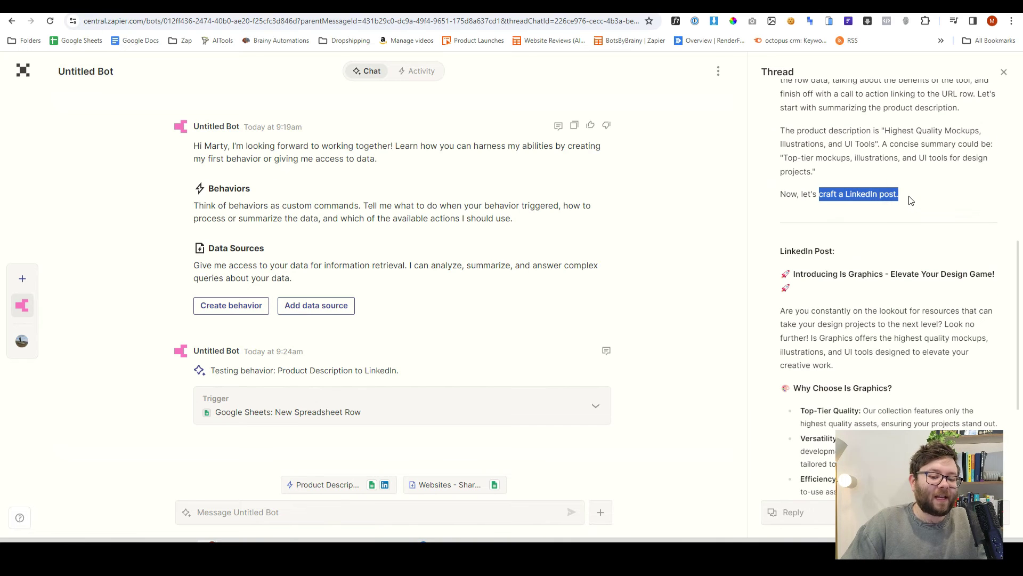
scroll(908, 211, down, 2)
drag(790, 167, 874, 245)
scroll(876, 250, down, 1)
scroll(876, 251, down, 2)
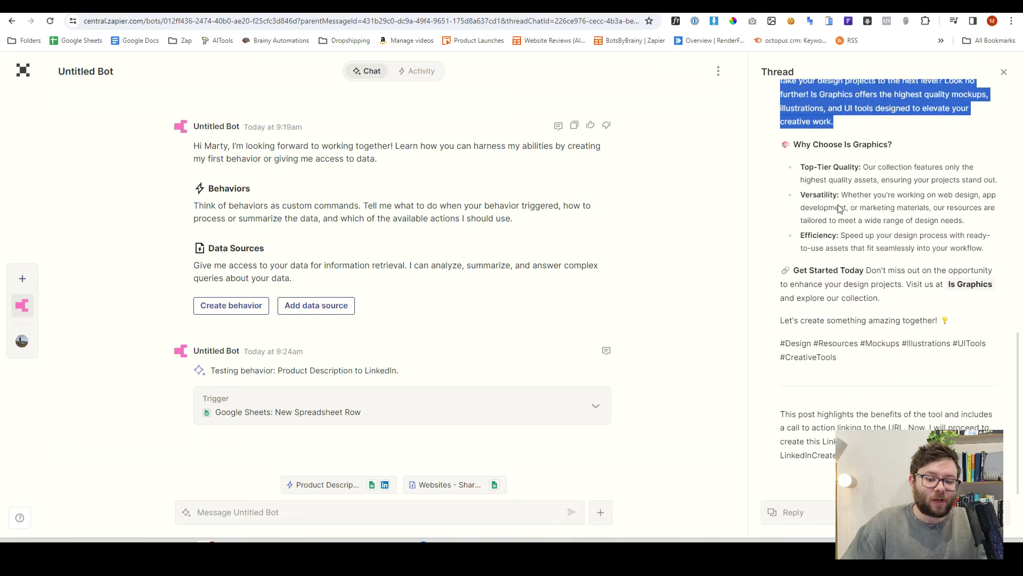
drag(801, 142, 949, 245)
drag(791, 267, 886, 281)
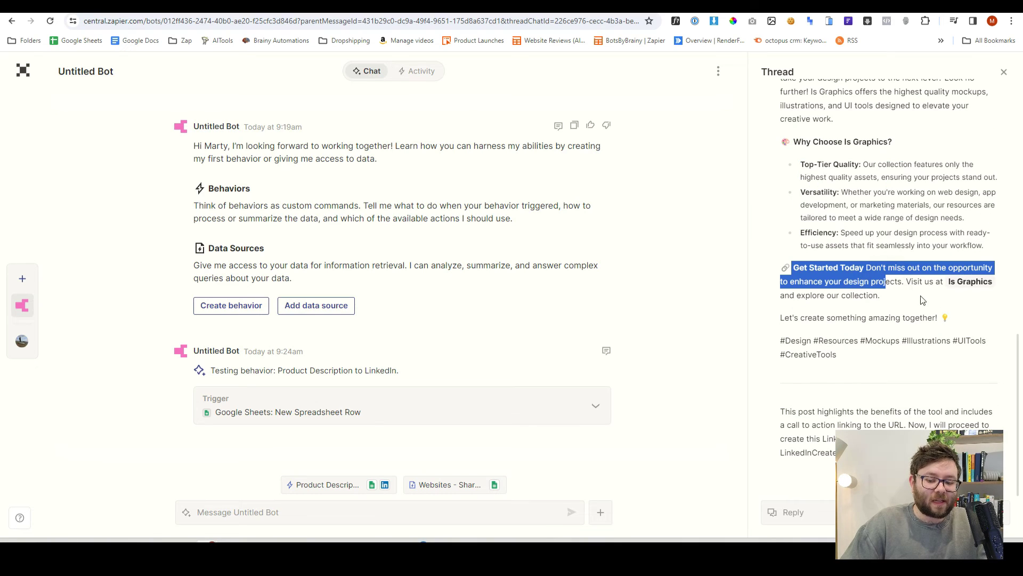
drag(783, 341, 875, 349)
scroll(875, 348, down, 1)
double_click(868, 380)
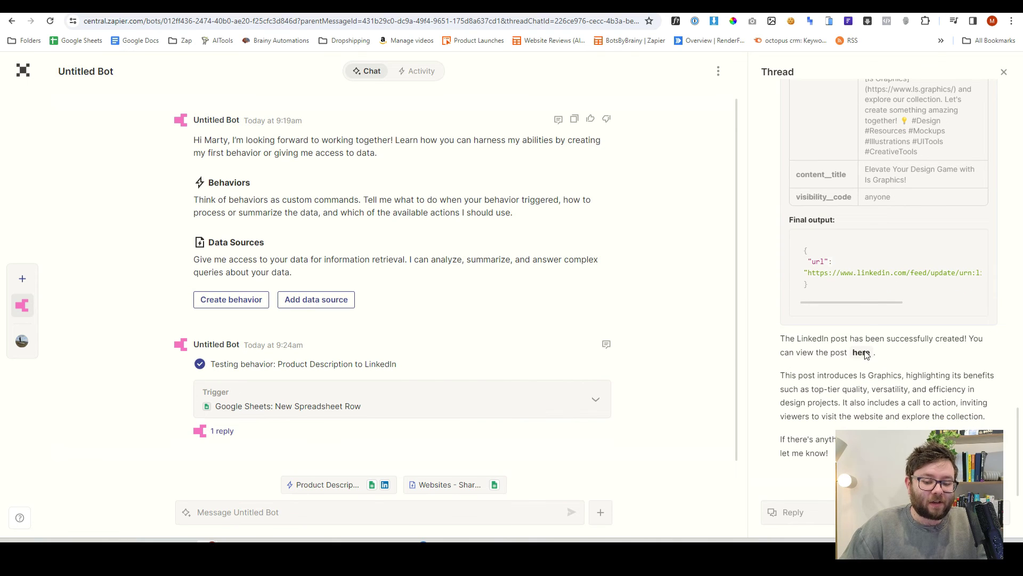
Open the bot's 'here' link in a new tab and highlight the published Is Graphics post body
right_click(863, 353)
click(745, 181)
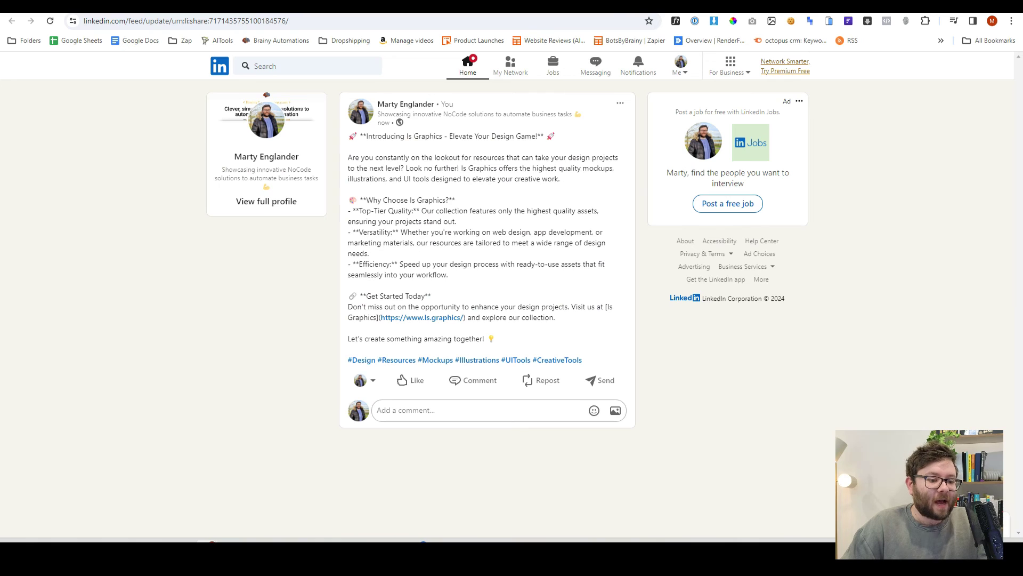
drag(425, 157, 475, 293)
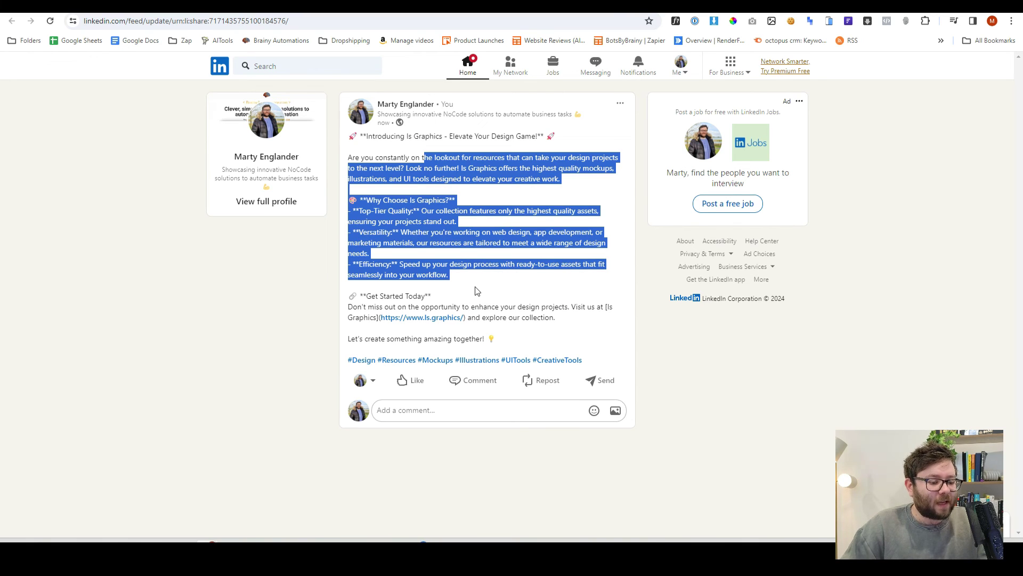